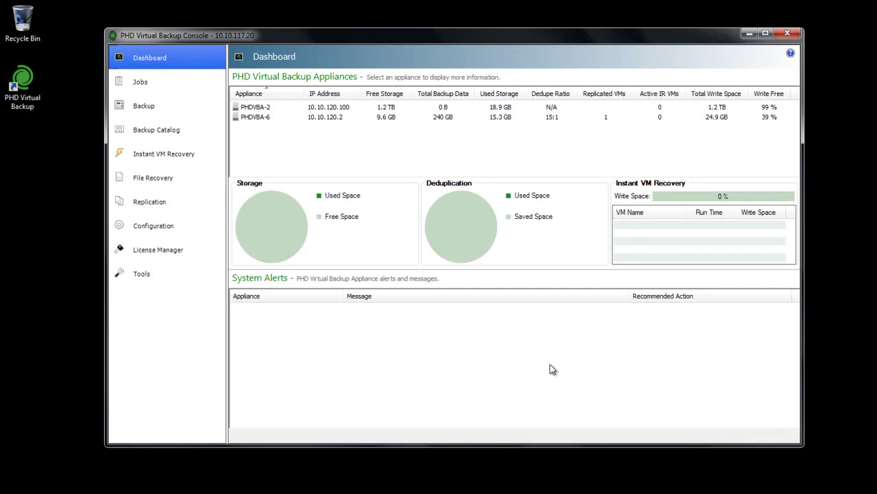
Start a new file recovery job from the SQL Server backup of 7/25/2012 8:00 PM
{"action": "left_click", "coordinate": [161, 134]}
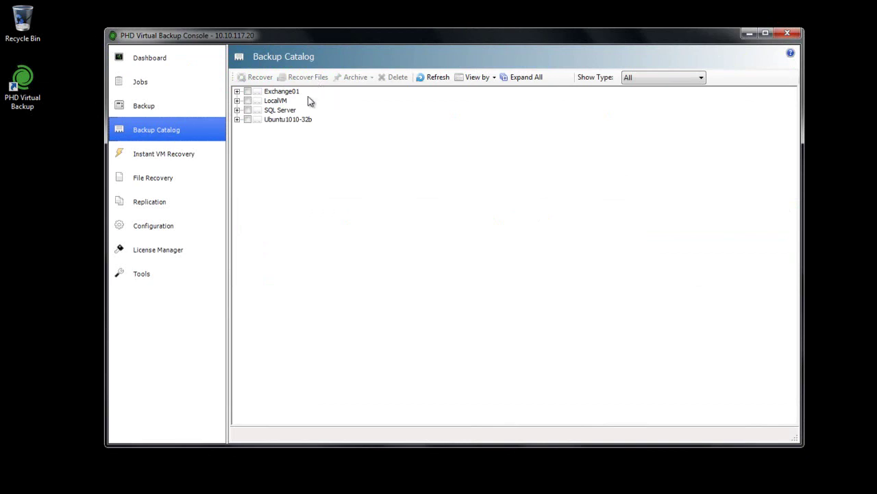
{"action": "left_click", "coordinate": [157, 182]}
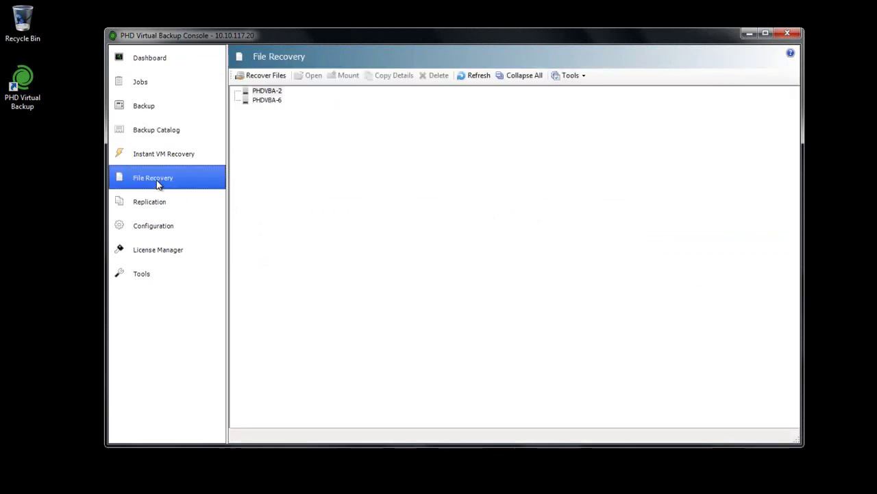
{"action": "left_click", "coordinate": [279, 77]}
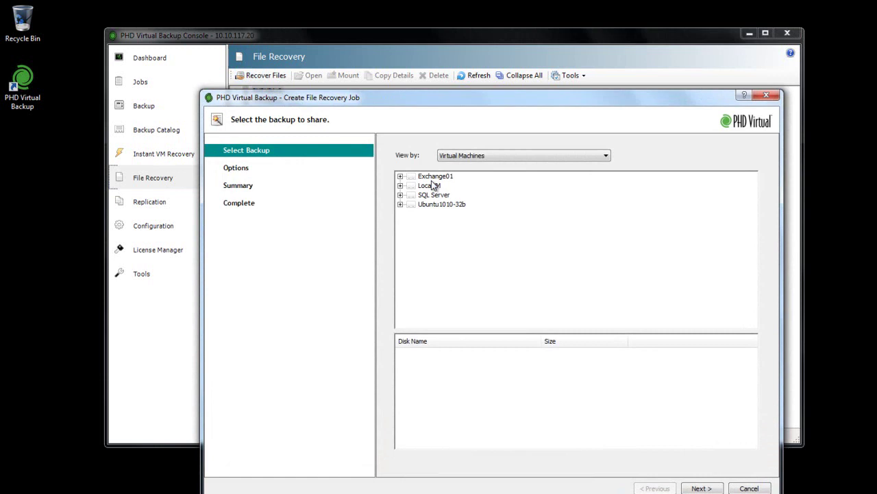
{"action": "left_click", "coordinate": [399, 195]}
{"action": "left_click", "coordinate": [457, 205]}
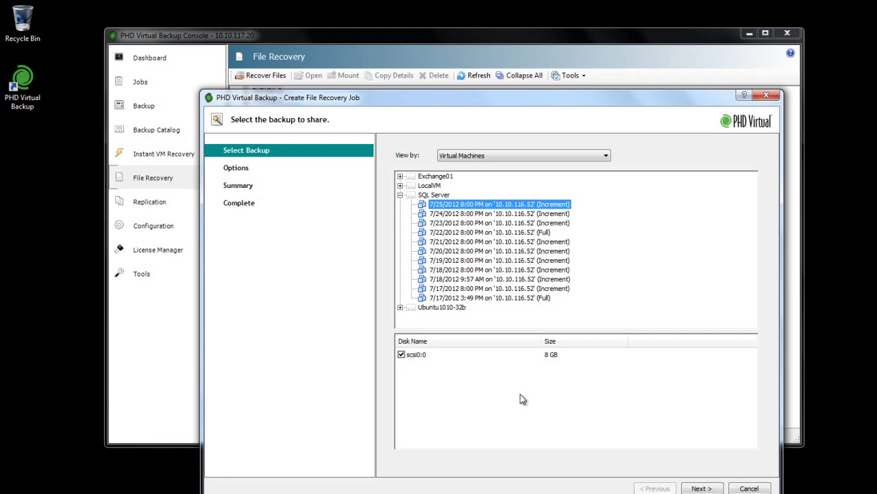
{"action": "left_click", "coordinate": [702, 487]}
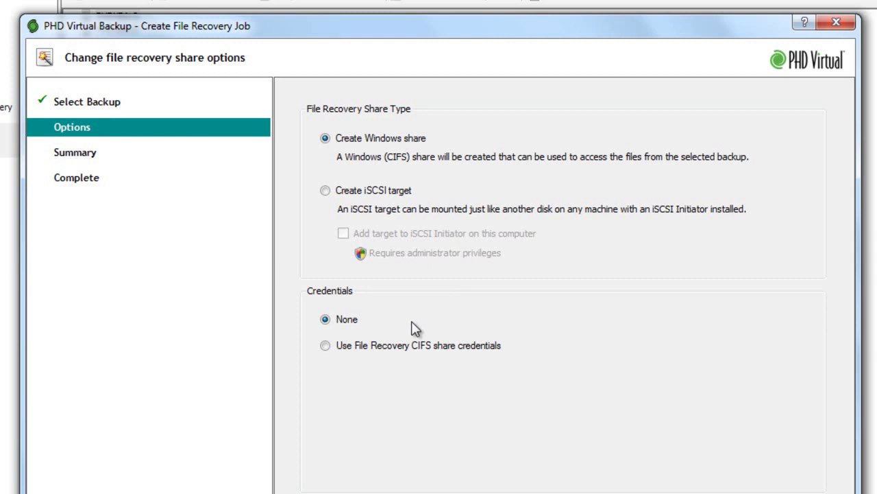
Protect the Windows share with File Recovery CIFS share credentials, entering and confirming the password
{"action": "left_click", "coordinate": [325, 345]}
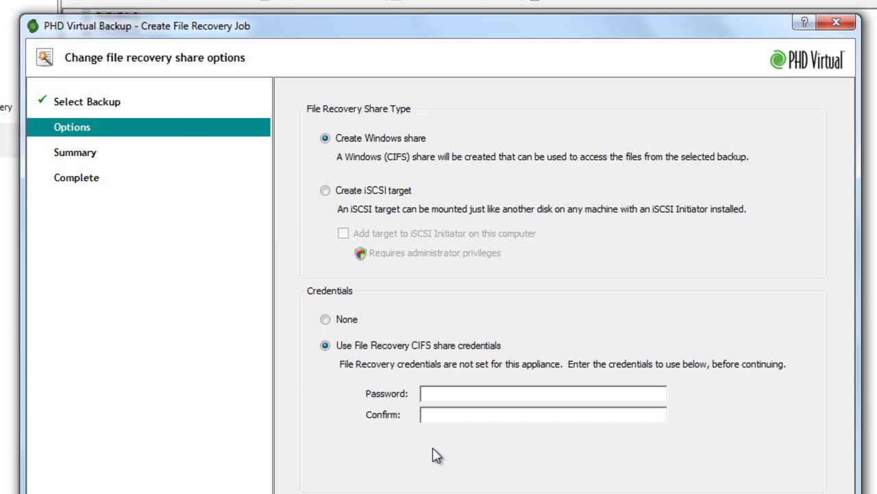
{"action": "left_click", "coordinate": [446, 393]}
{"action": "type", "text": "***"}
{"action": "key", "text": "Tab"}
{"action": "type", "text": "***"}
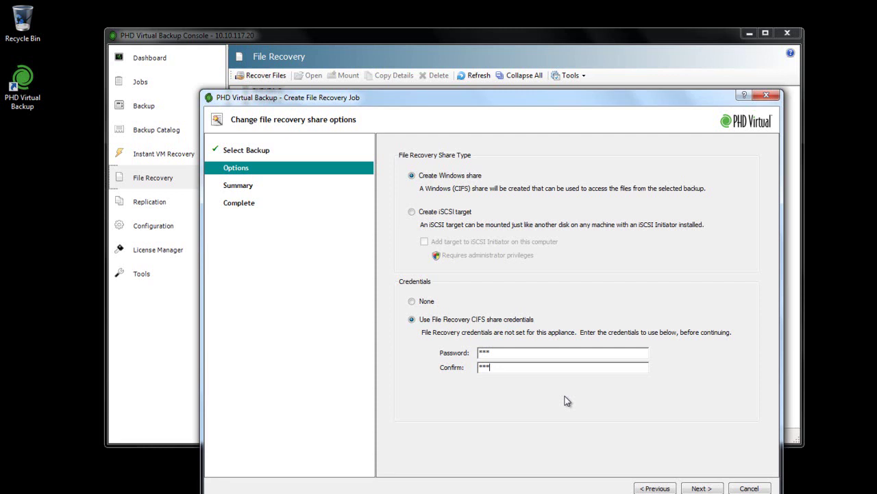
Submit the file recovery job, then select the new SQL Server CIFS share and open it
{"action": "left_click", "coordinate": [702, 488]}
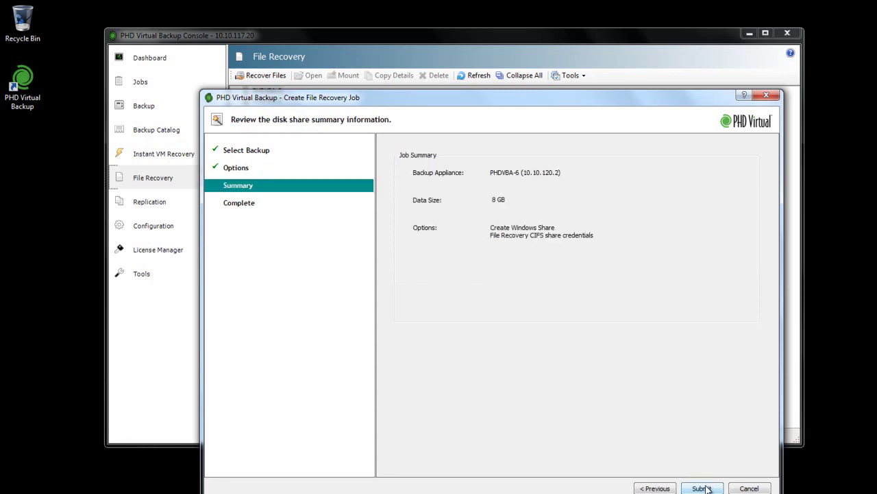
{"action": "left_click", "coordinate": [703, 488]}
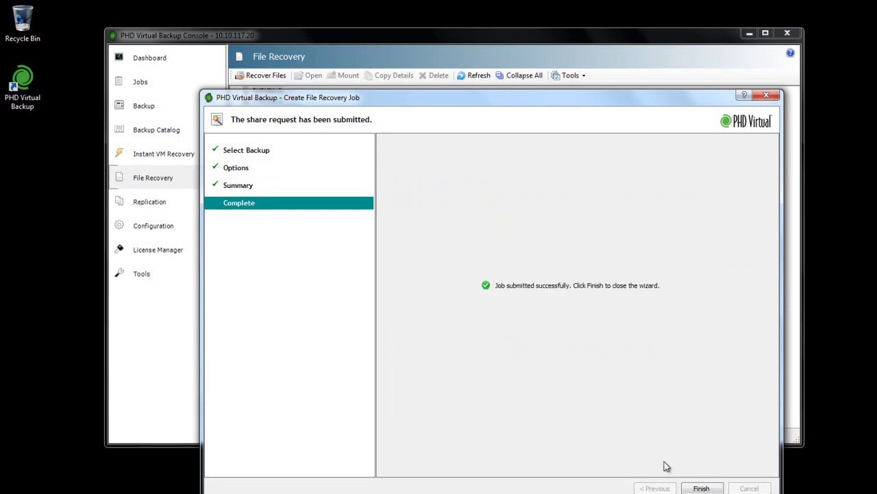
{"action": "left_click", "coordinate": [701, 488]}
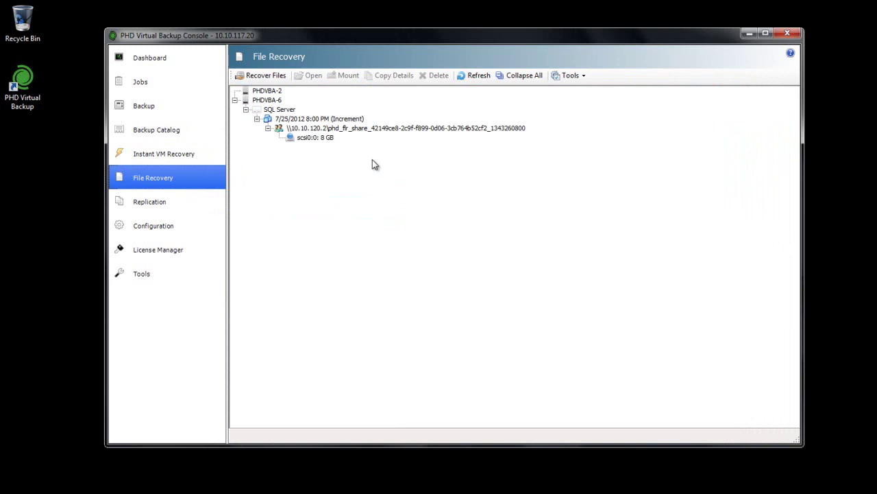
{"action": "left_click", "coordinate": [394, 130]}
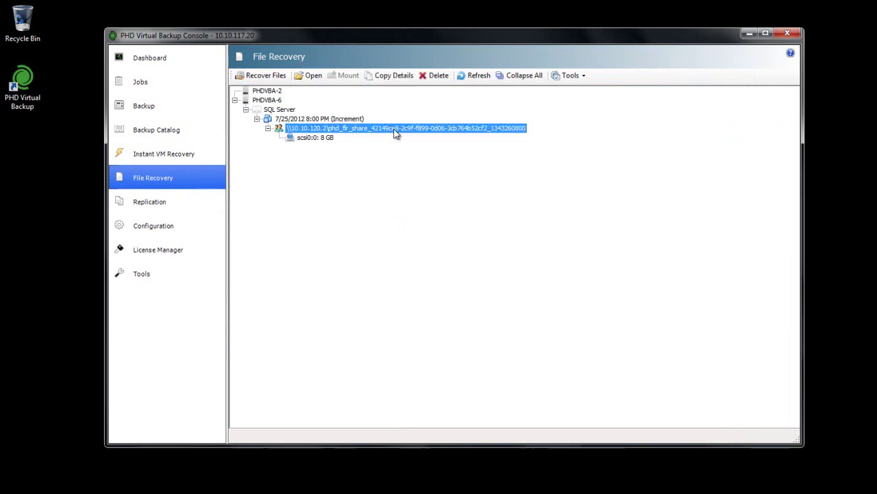
{"action": "left_click", "coordinate": [308, 75]}
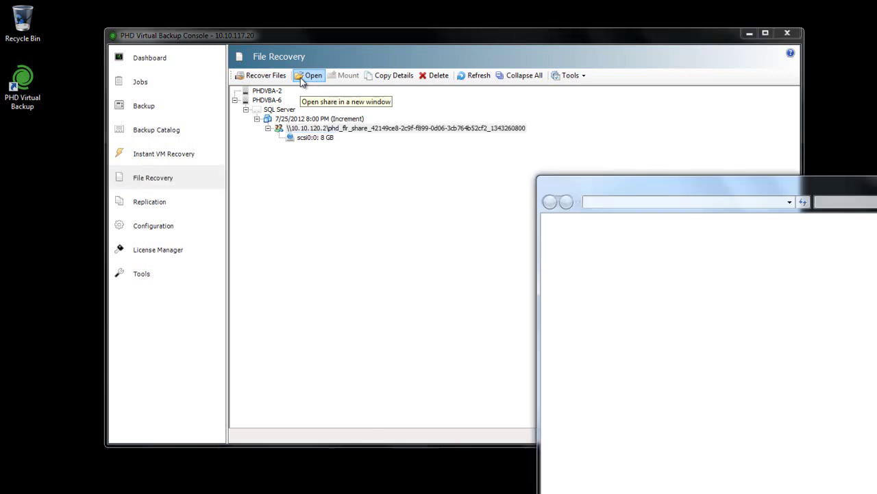
Browse the share's d40e546e folder and disk root down to Program Files
{"action": "left_click_drag", "start_coordinate": [597, 176], "coordinate": [363, 61]}
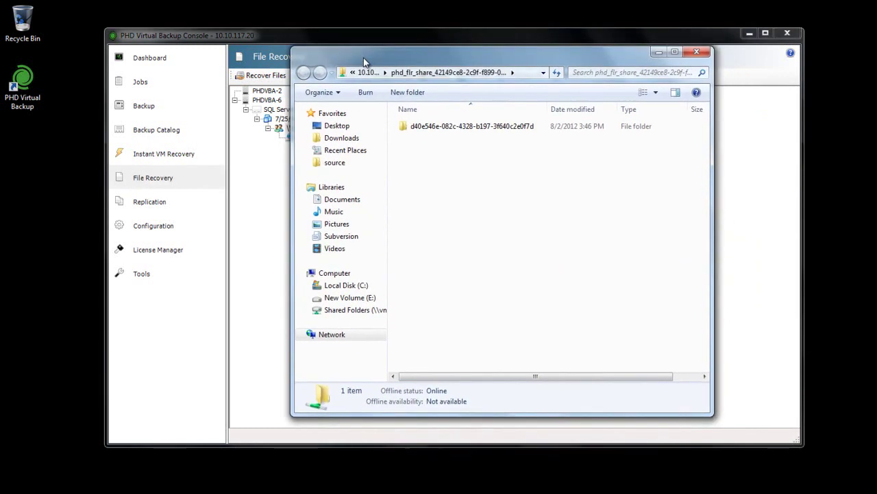
{"action": "double_click", "coordinate": [461, 130]}
{"action": "double_click", "coordinate": [461, 130]}
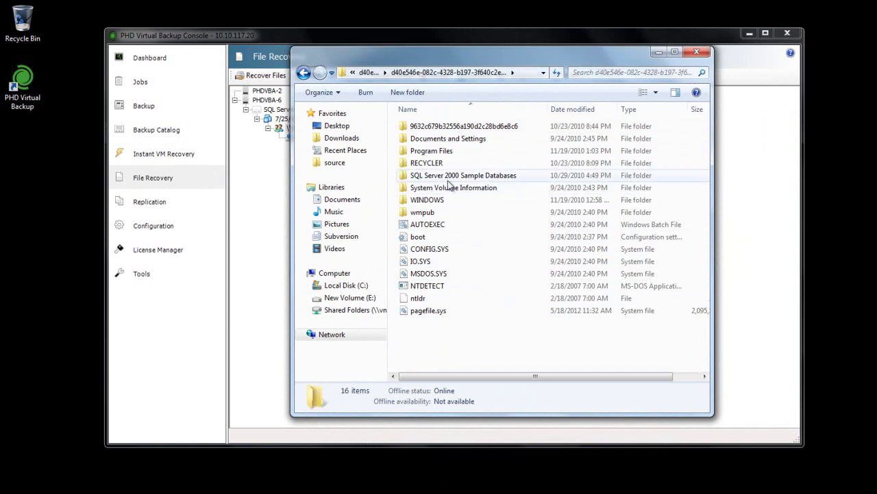
{"action": "double_click", "coordinate": [444, 151]}
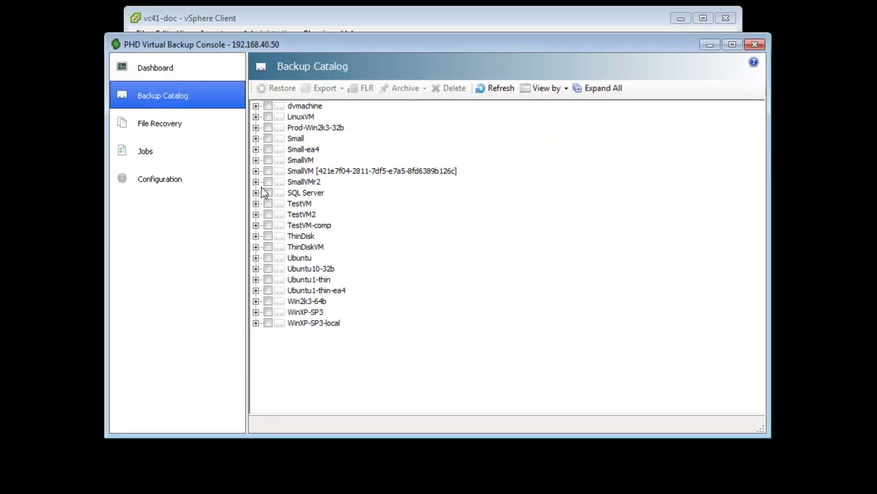
Expand SQL Server in the 192.168.40.50 catalog to list its four 11/17/2010 backups
{"action": "left_click", "coordinate": [256, 193]}
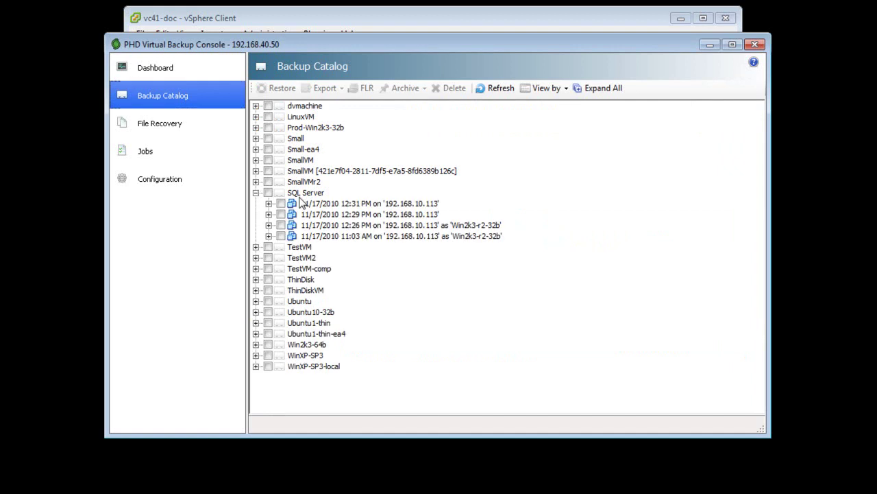
Create an iSCSI target from the newest SQL Server backup, 11/17/2010 12:31 PM
{"action": "right_click", "coordinate": [314, 204]}
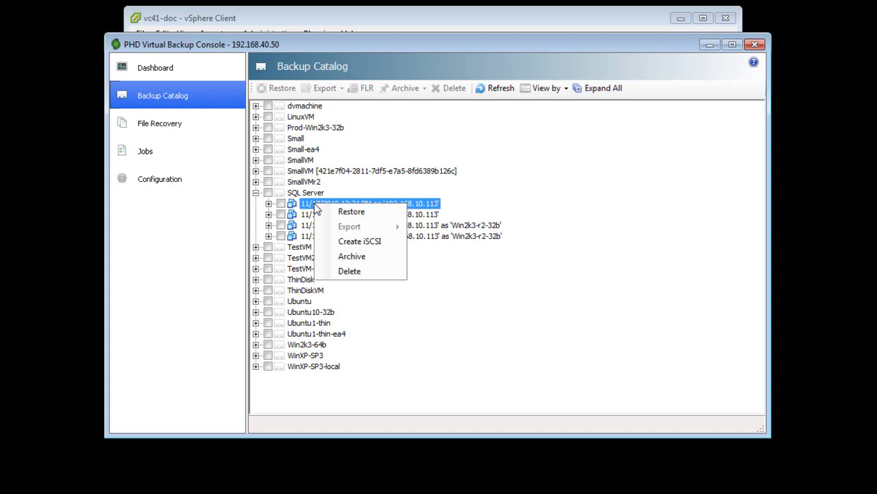
{"action": "left_click", "coordinate": [363, 242]}
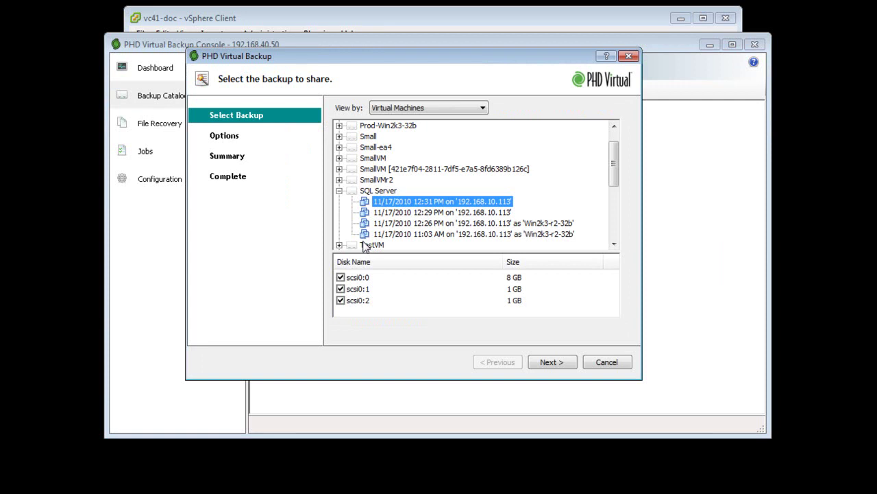
{"action": "left_click", "coordinate": [552, 362]}
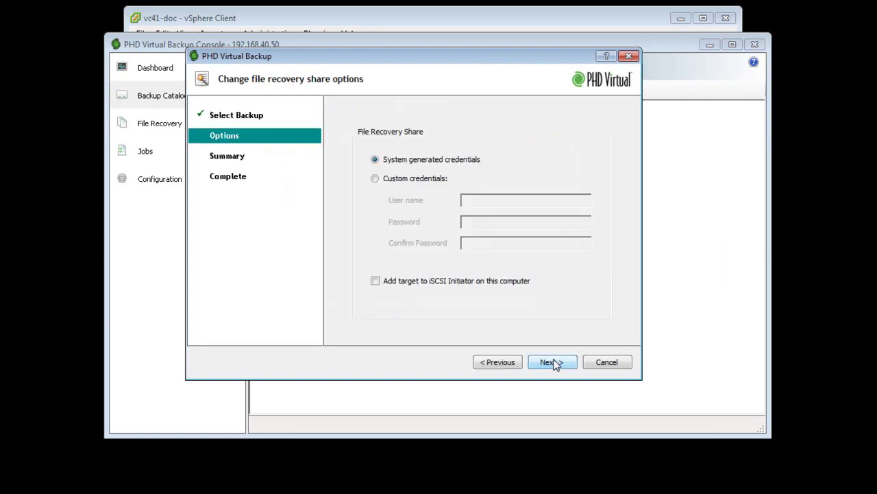
Give the share custom credentials with a user name and password, and submit the job
{"action": "left_click", "coordinate": [406, 180]}
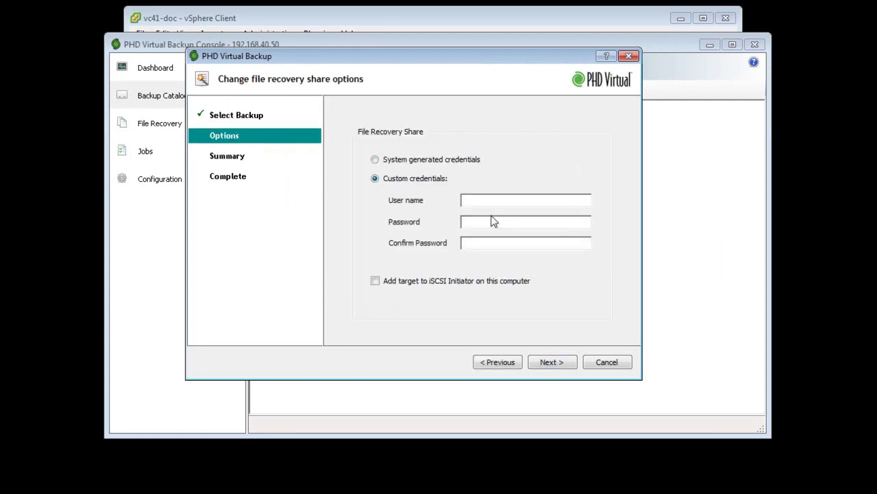
{"action": "left_click", "coordinate": [479, 198]}
{"action": "type", "text": "phd************"}
{"action": "key", "text": "Tab"}
{"action": "type", "text": "************"}
{"action": "left_click", "coordinate": [548, 363]}
{"action": "left_click", "coordinate": [548, 366]}
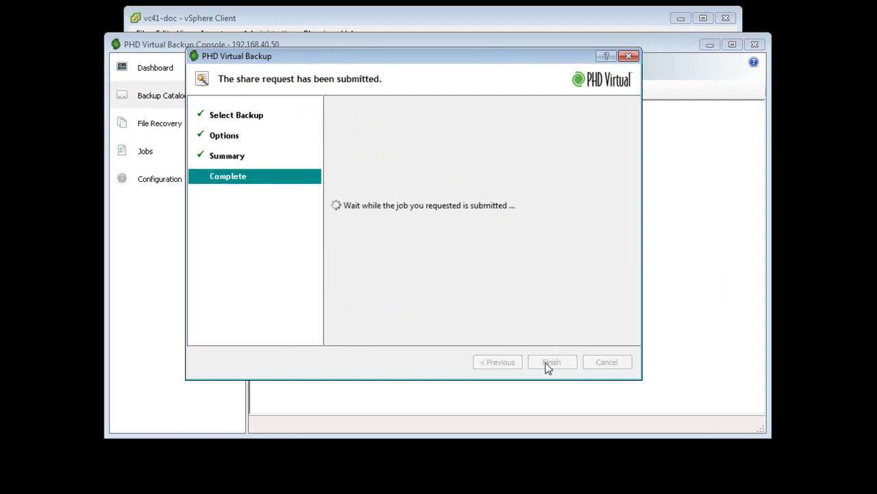
{"action": "left_click", "coordinate": [547, 366]}
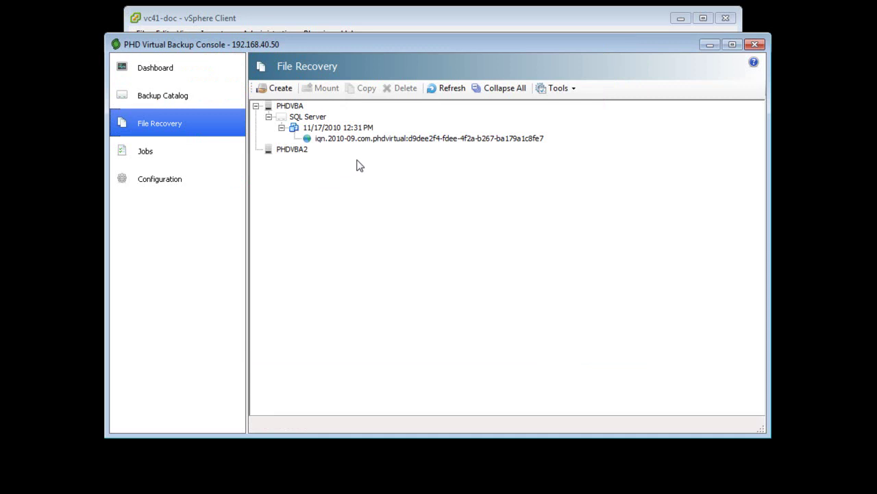
Check the iqn target's connection details: IP address, IQN and credentials
{"action": "mouse_move", "coordinate": [360, 145]}
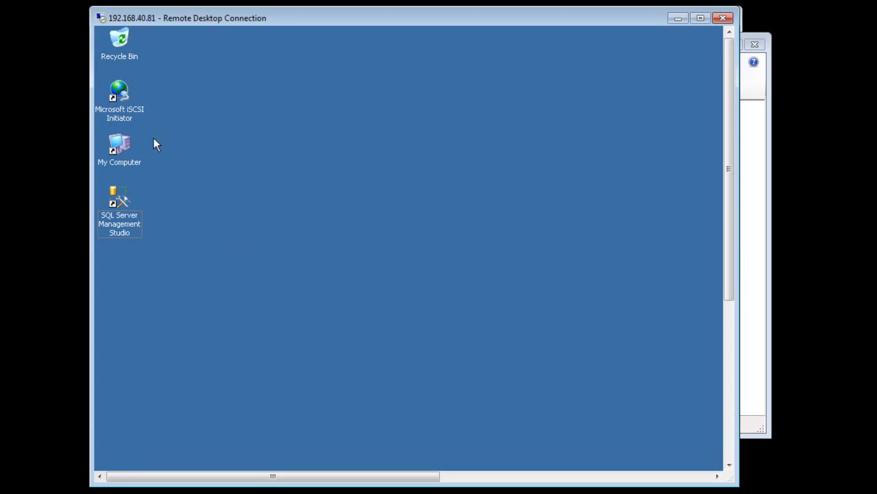
Add 192.168.42.166 as a target portal in iSCSI Initiator and list discovered targets
{"action": "double_click", "coordinate": [126, 109]}
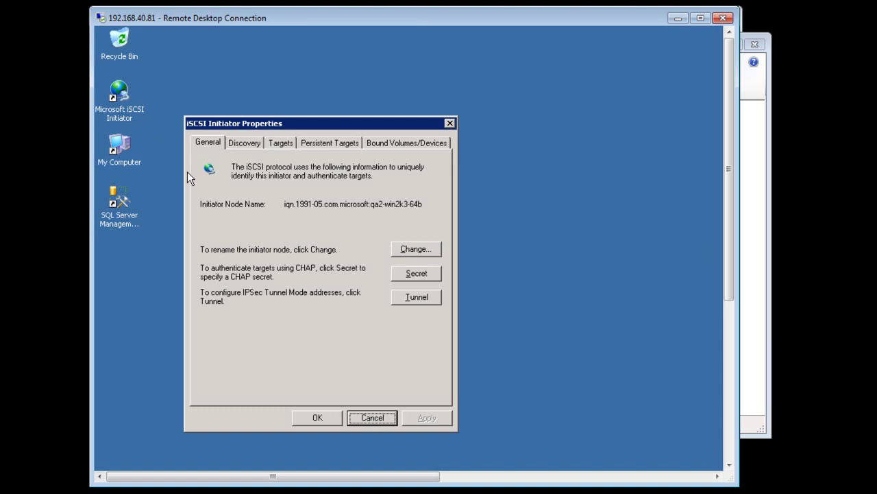
{"action": "left_click", "coordinate": [247, 143]}
{"action": "left_click", "coordinate": [254, 252]}
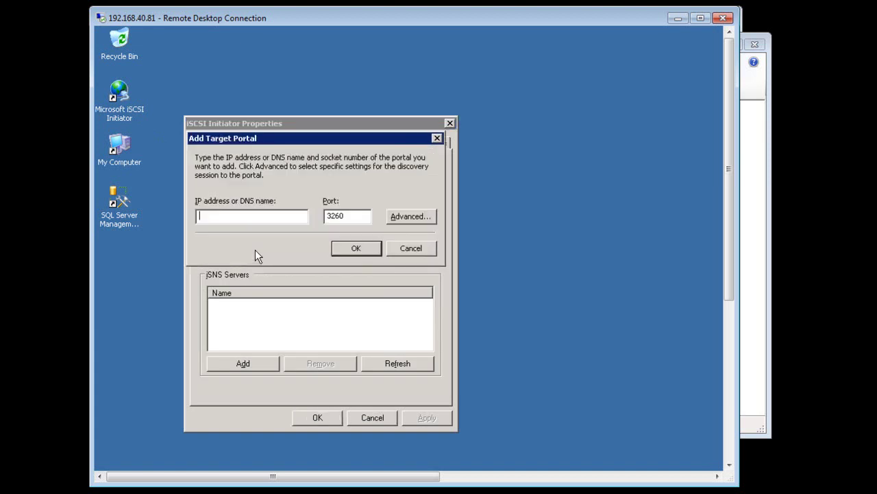
{"action": "type", "text": "192.168.42.166"}
{"action": "left_click", "coordinate": [371, 249]}
{"action": "left_click", "coordinate": [252, 203]}
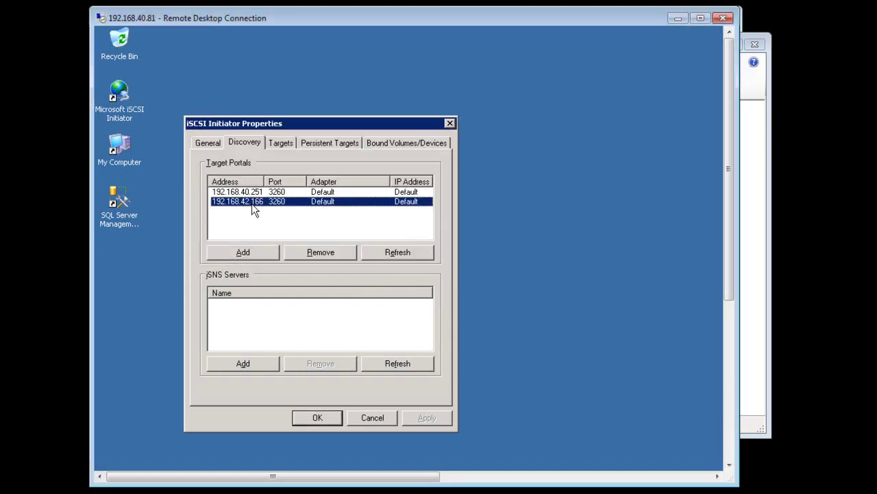
{"action": "left_click", "coordinate": [282, 145]}
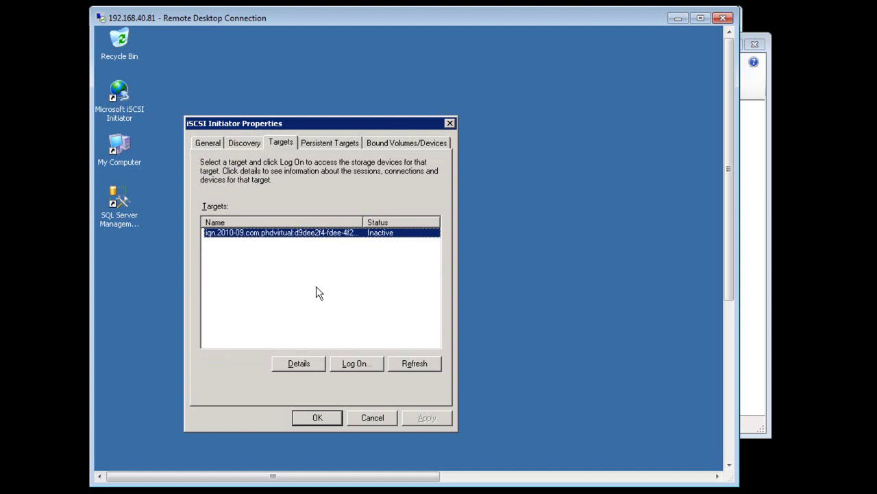
Log on to the PHD Virtual target using CHAP with the user name and pasted target secret
{"action": "left_click", "coordinate": [351, 363]}
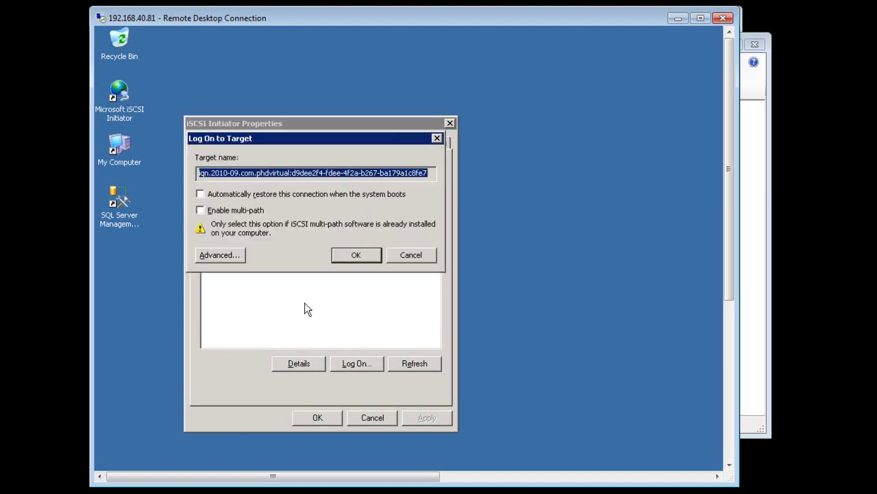
{"action": "left_click", "coordinate": [229, 256]}
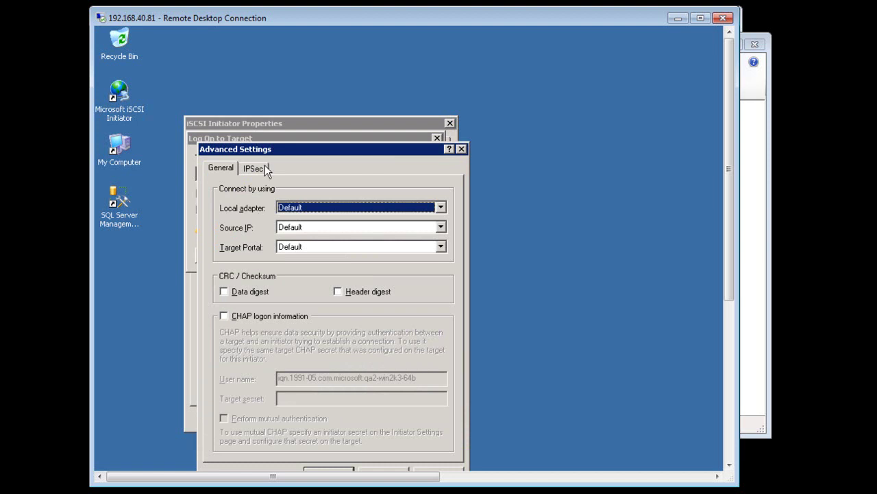
{"action": "left_click_drag", "start_coordinate": [274, 153], "coordinate": [293, 125]}
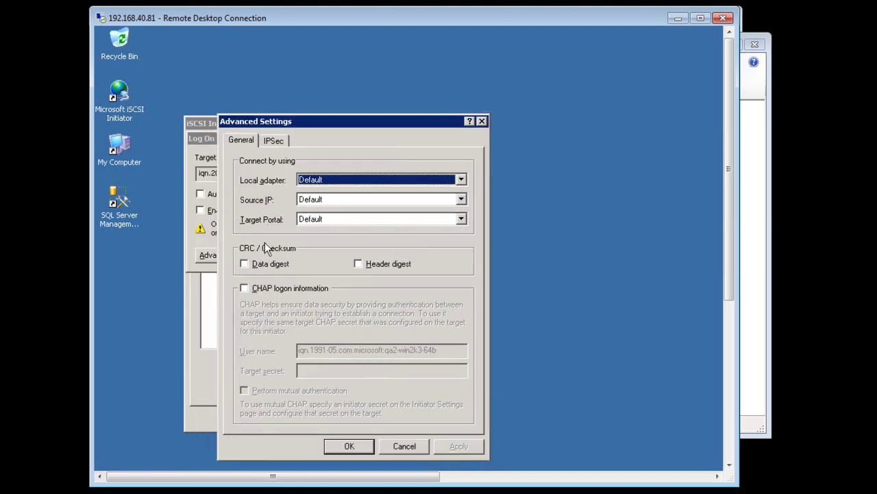
{"action": "left_click", "coordinate": [246, 287]}
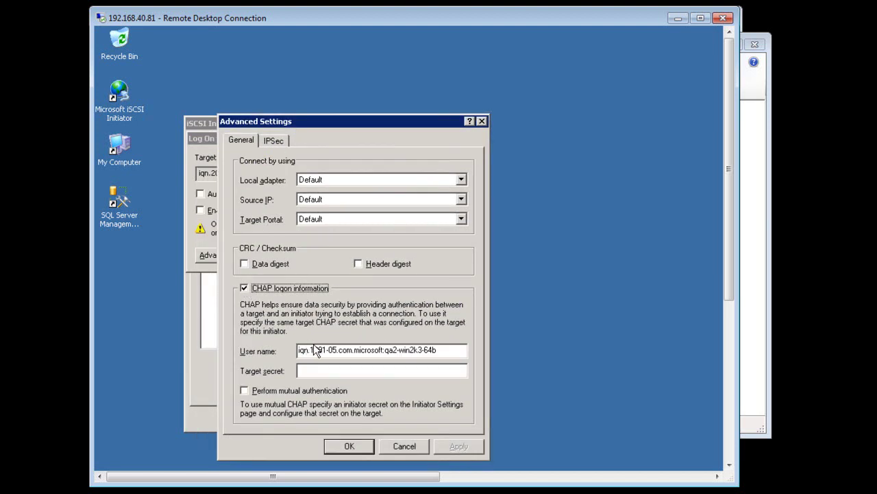
{"action": "left_click_drag", "start_coordinate": [458, 352], "coordinate": [269, 342]}
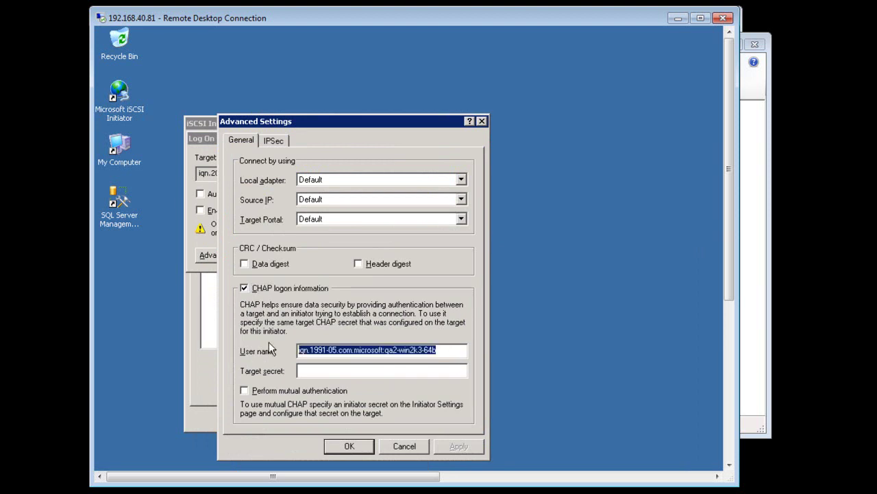
{"action": "type", "text": "phd"}
{"action": "key", "text": "Tab"}
{"action": "key", "text": "ctrl+v"}
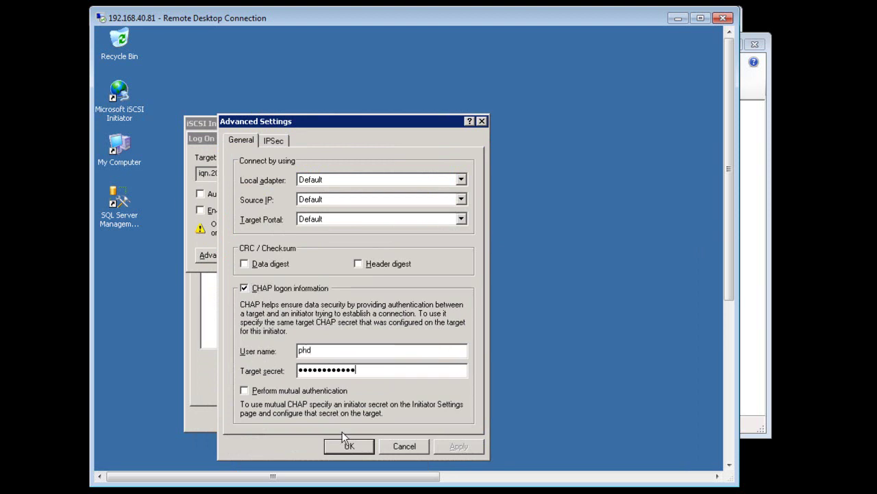
{"action": "left_click", "coordinate": [343, 446]}
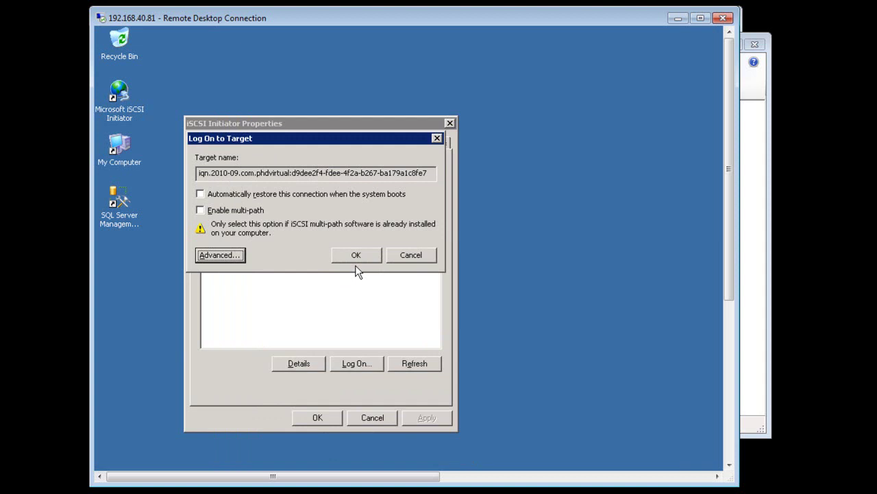
{"action": "left_click", "coordinate": [356, 256]}
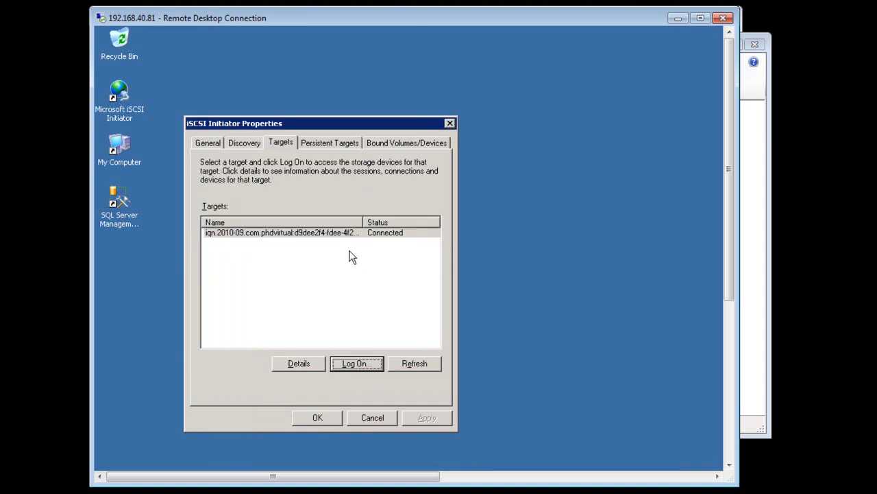
Confirm the target is Connected, then open Local Disk (E:) from My Computer
{"action": "left_click", "coordinate": [381, 232]}
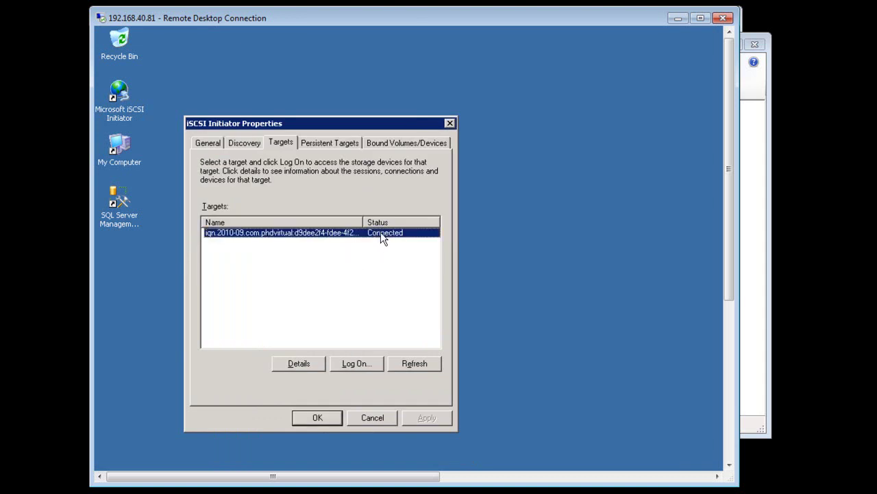
{"action": "double_click", "coordinate": [122, 146]}
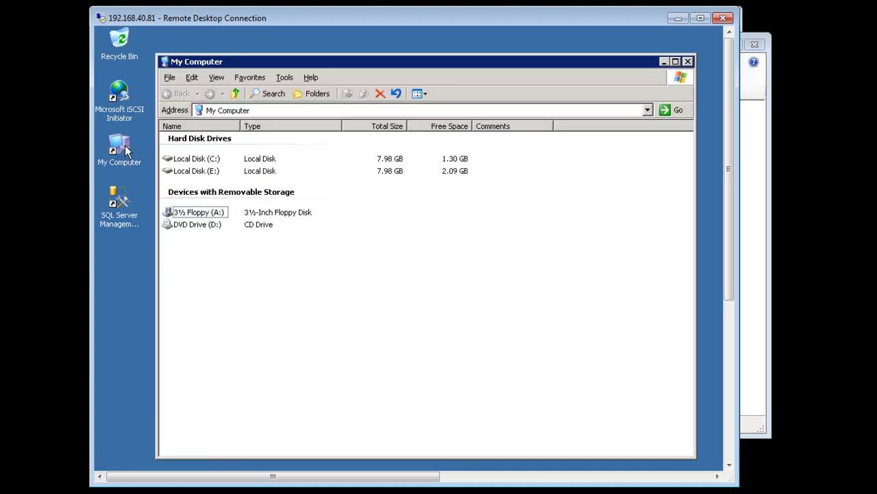
{"action": "left_click", "coordinate": [192, 171]}
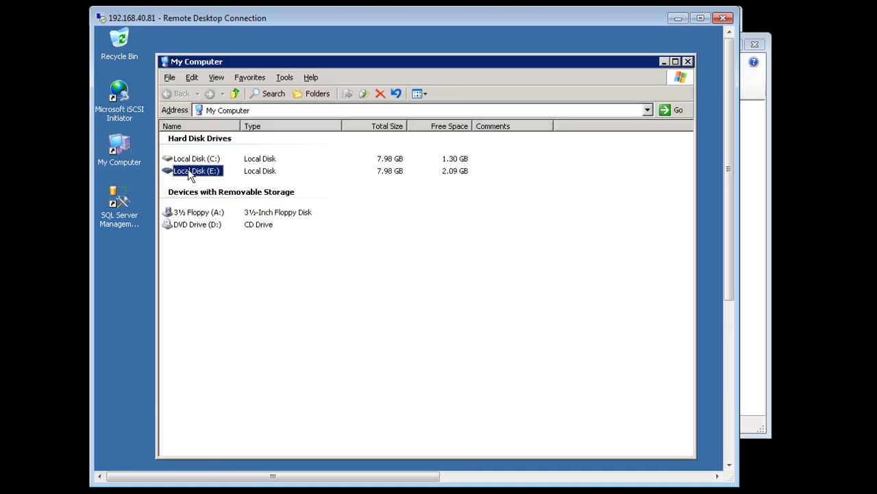
{"action": "double_click", "coordinate": [191, 173]}
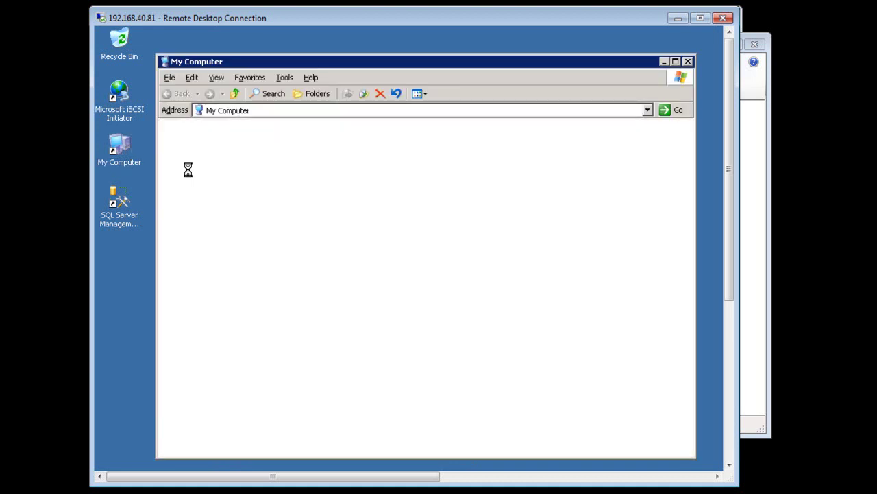